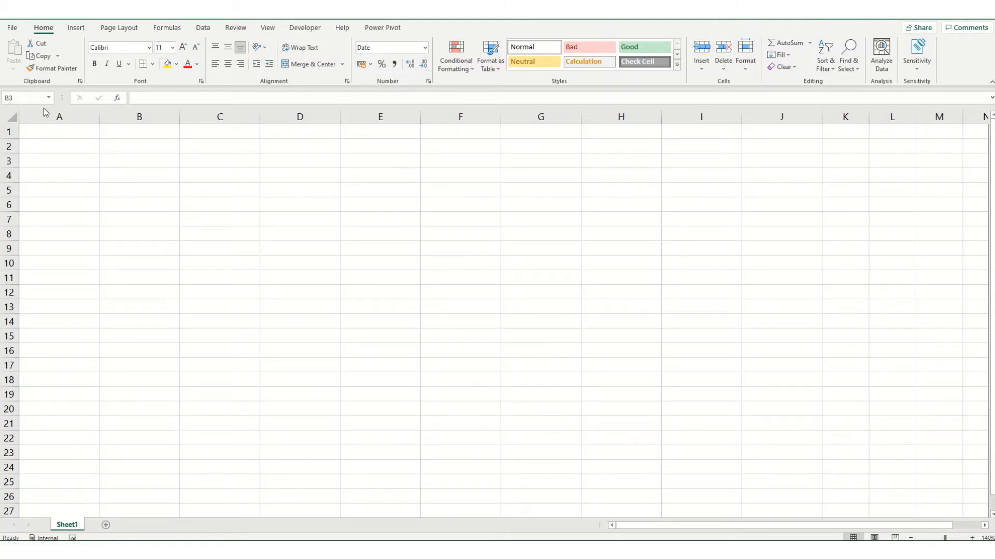
Step: Enter a SEQUENCE formula in cell A2 that returns 5 rows, =SEQUENCE(5)
click(52, 145)
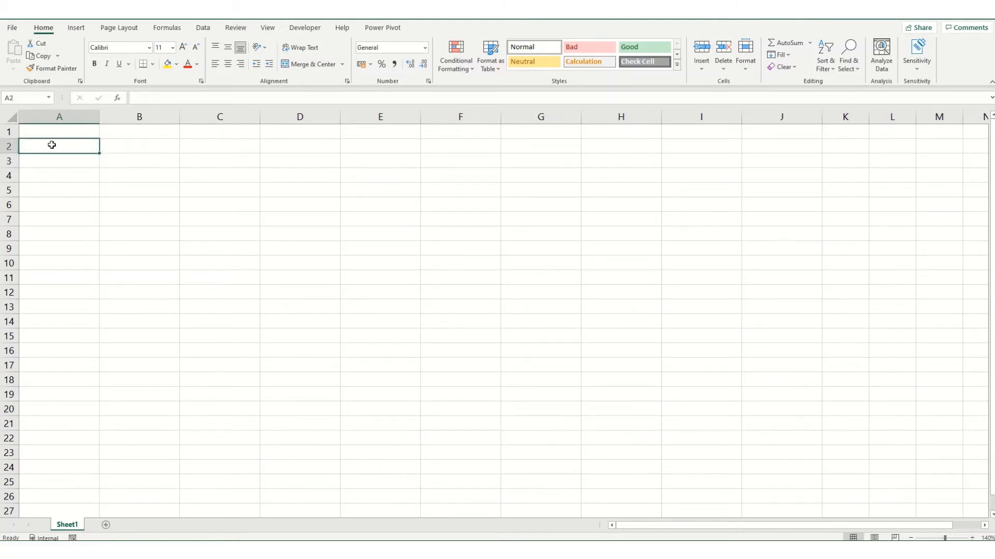
text(=se)
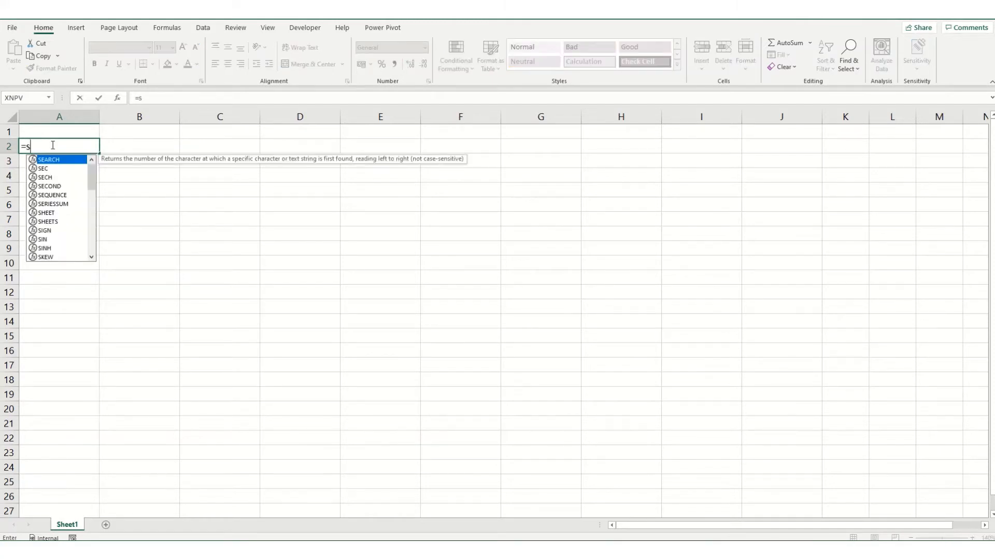
key(Down)
key(Down)
key(Down)
key(Down)
key(Tab)
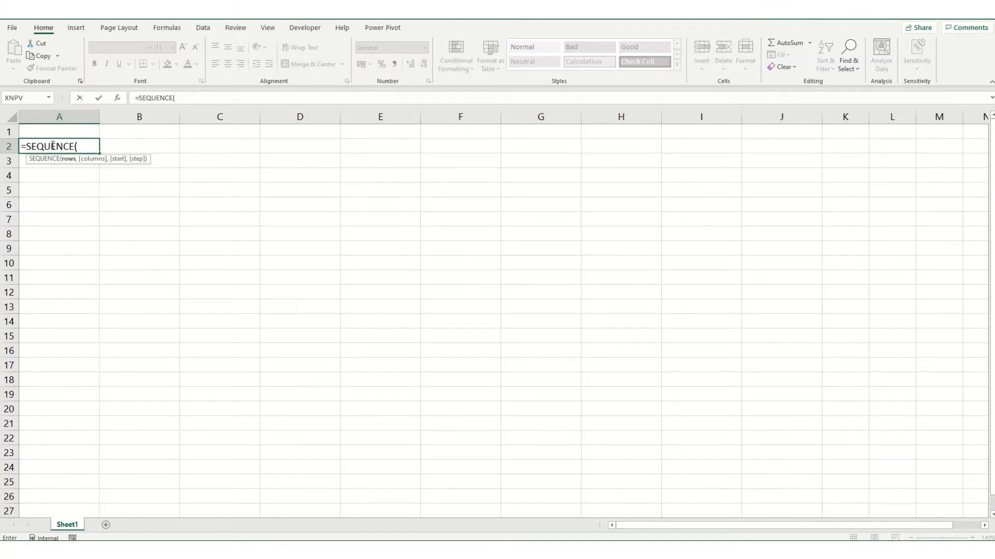
text(5)
key(Return)
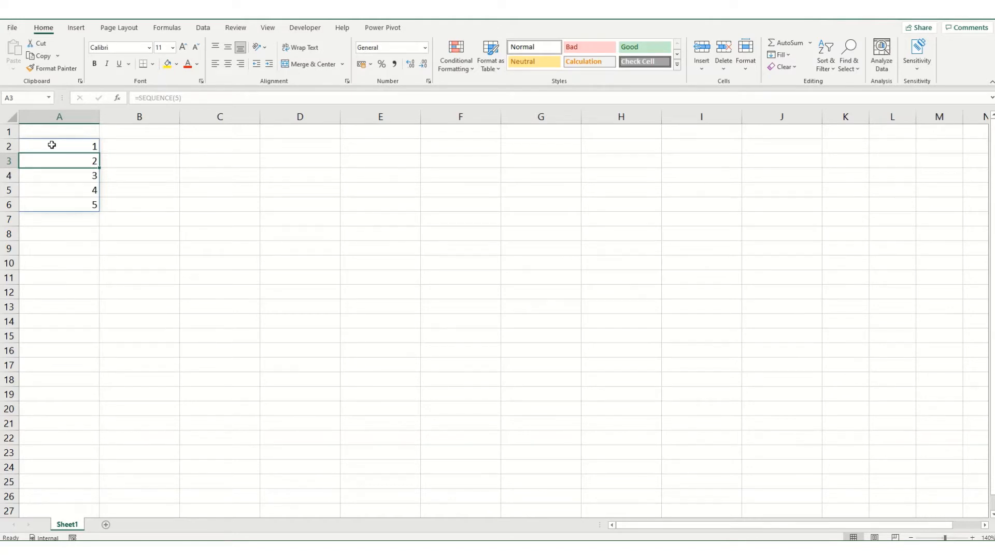
Step: Add a columns argument of 5 to the A2 formula, making it =SEQUENCE(5,5)
click(52, 145)
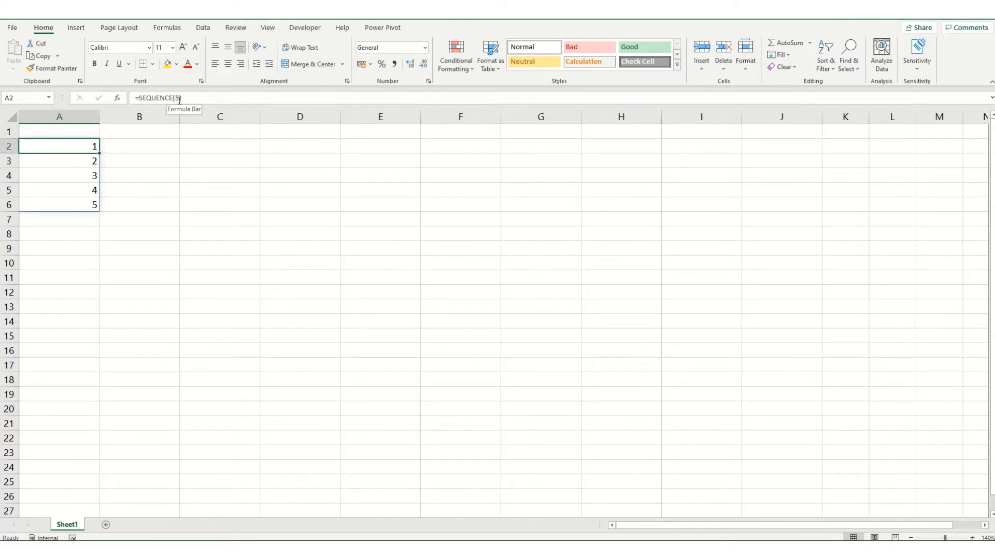
click(179, 100)
text(,)
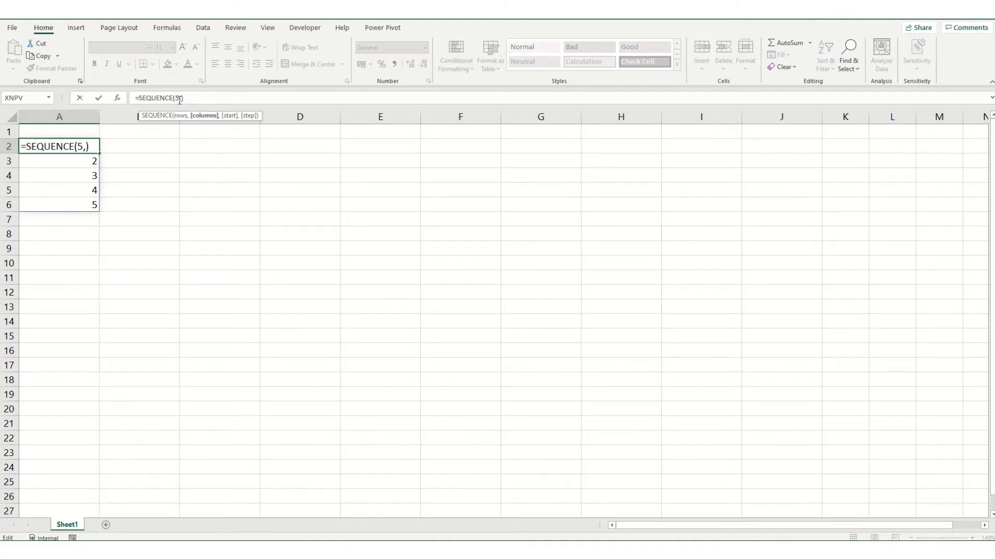
text(5)
key(Return)
Step: Add a start value of 5 and a step of 5 to the A2 formula, making it =SEQUENCE(5,5,5,5)
click(74, 145)
click(184, 99)
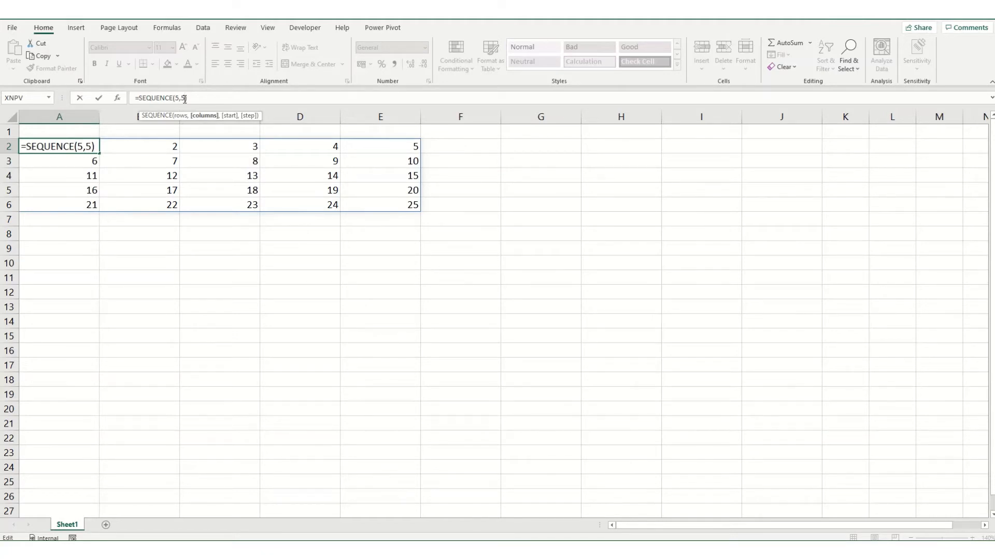
text(,5,5,5)
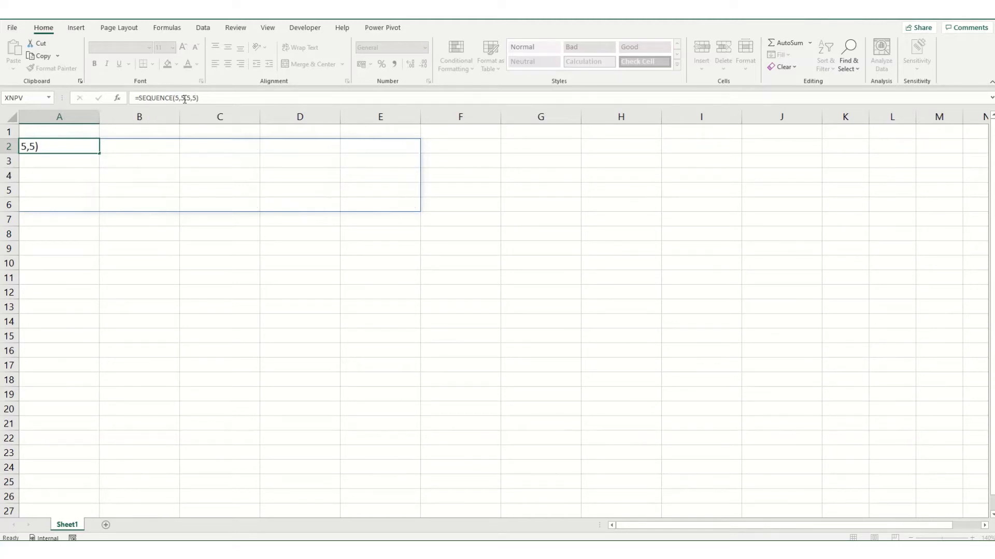
key(Return)
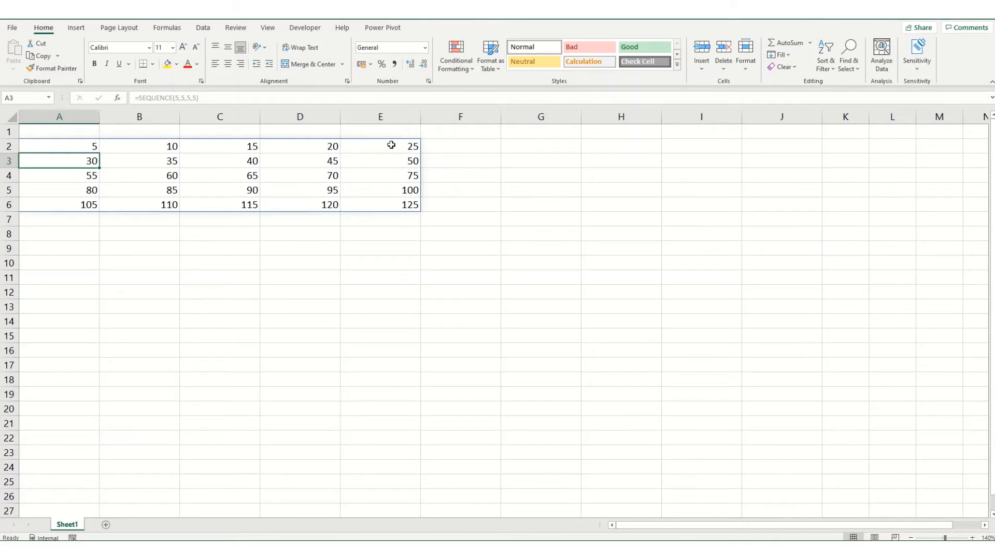
Step: Leave the columns argument of the A2 formula blank, making it =SEQUENCE(5,,5,5)
key(Up)
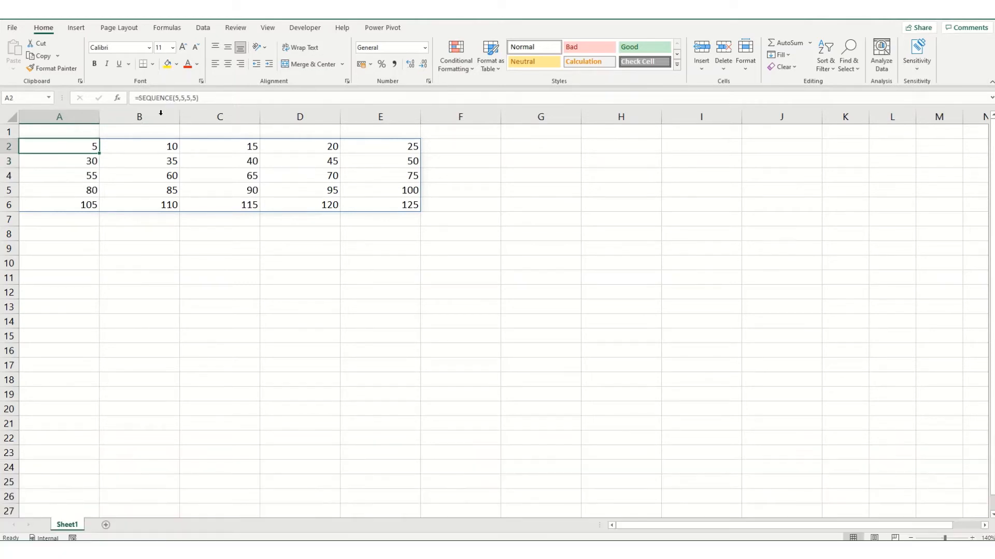
click(184, 98)
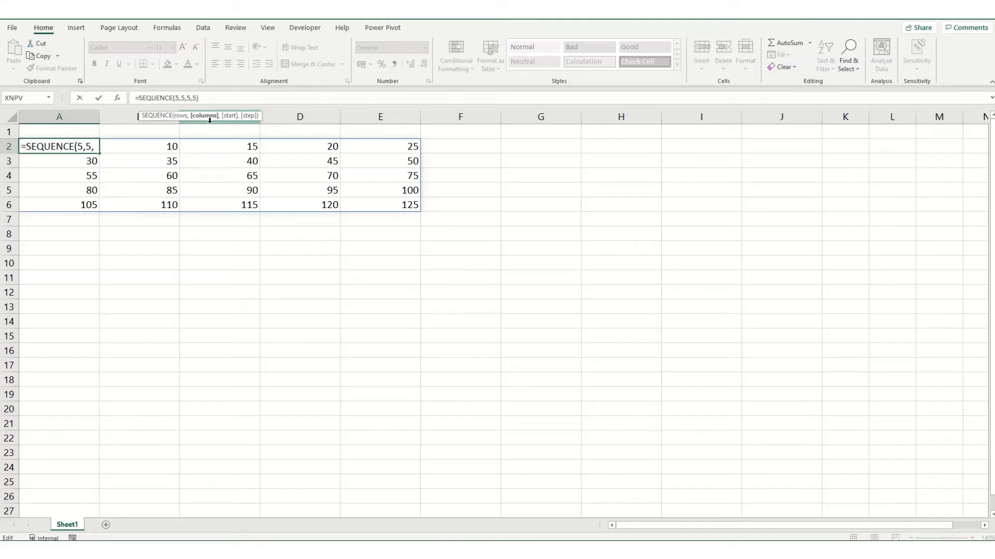
key(BackSpace)
key(Return)
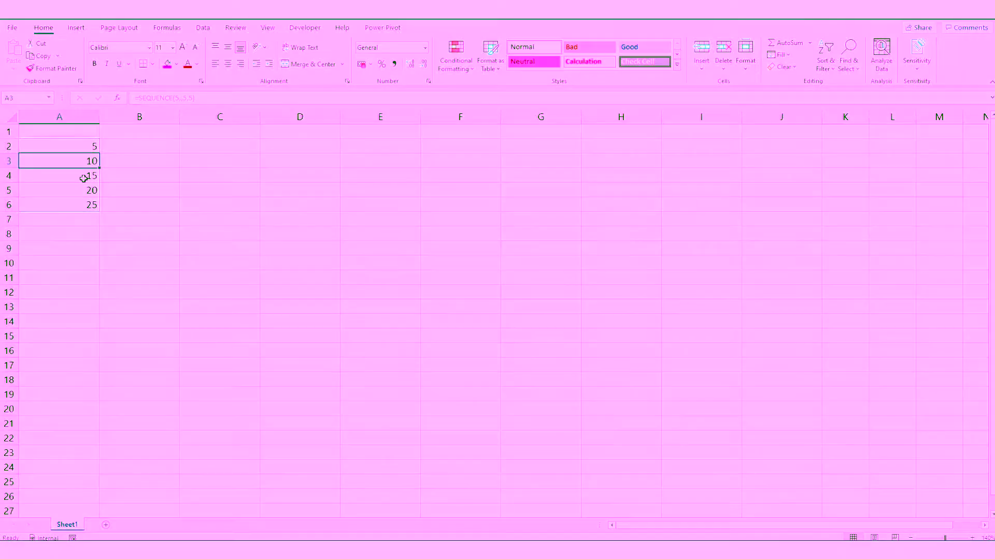
Step: Set the columns argument of the A2 SEQUENCE formula to 1
click(180, 98)
text(1)
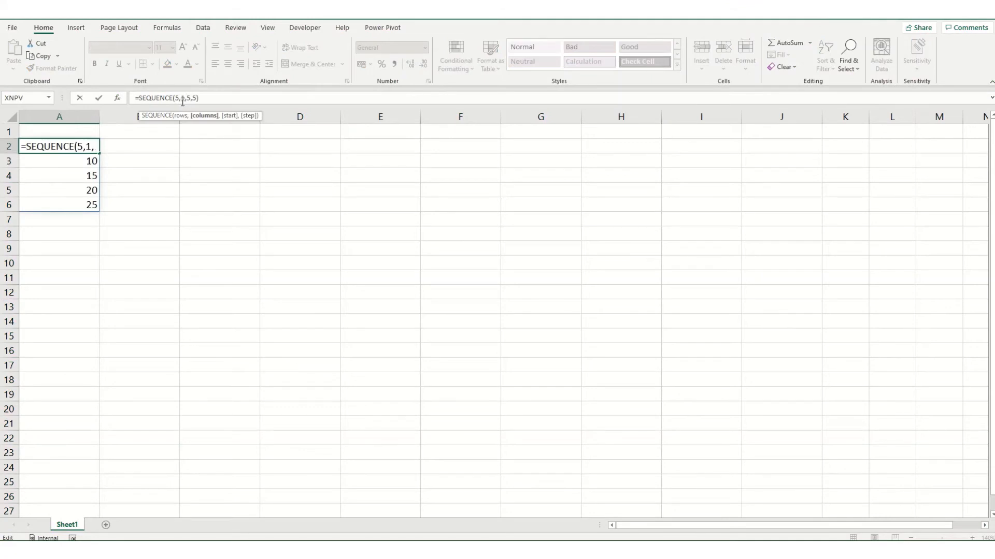
key(Return)
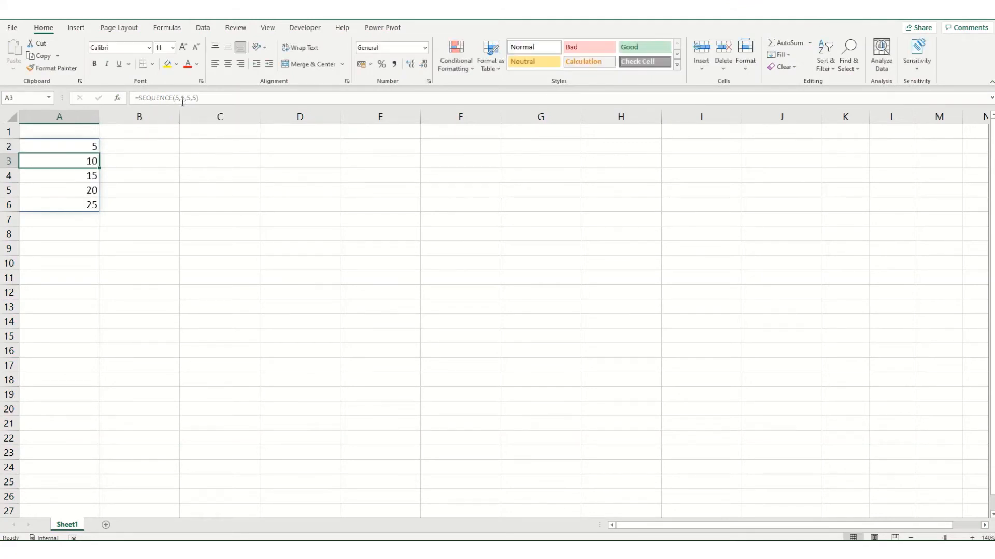
Step: Change the A2 formula to count down over 10 rows from 10 in steps of -1, =SEQUENCE(10,1,10,-1)
click(186, 99)
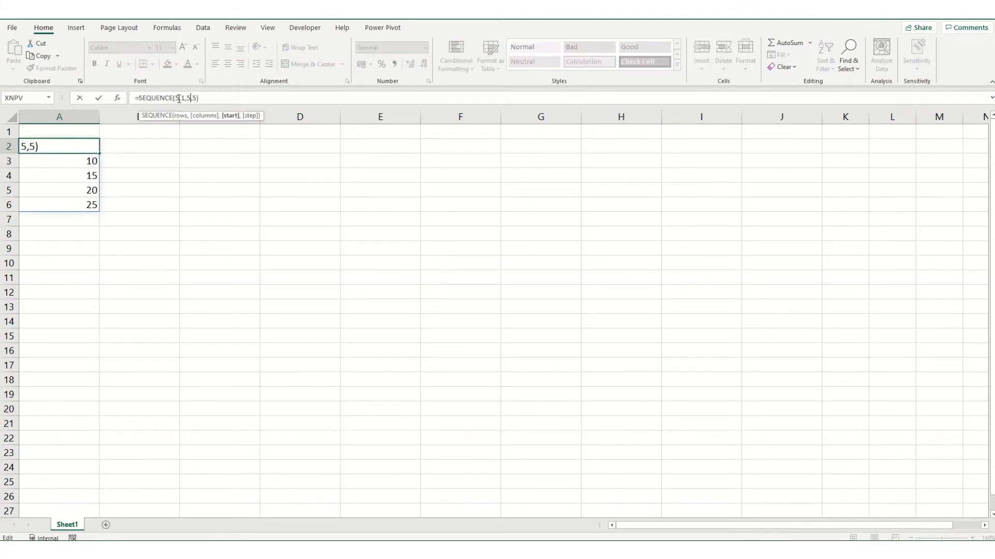
click(179, 98)
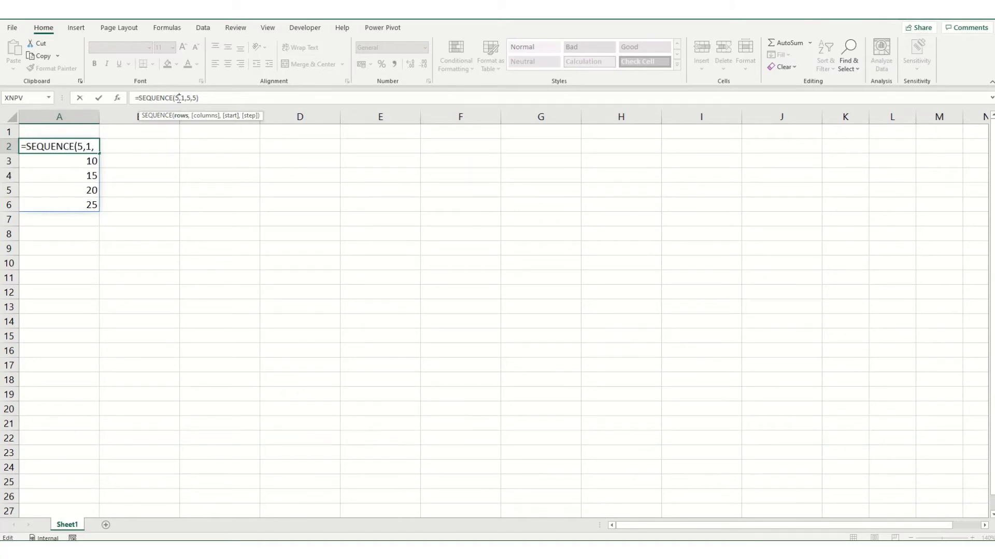
key(BackSpace)
text(10)
click(195, 98)
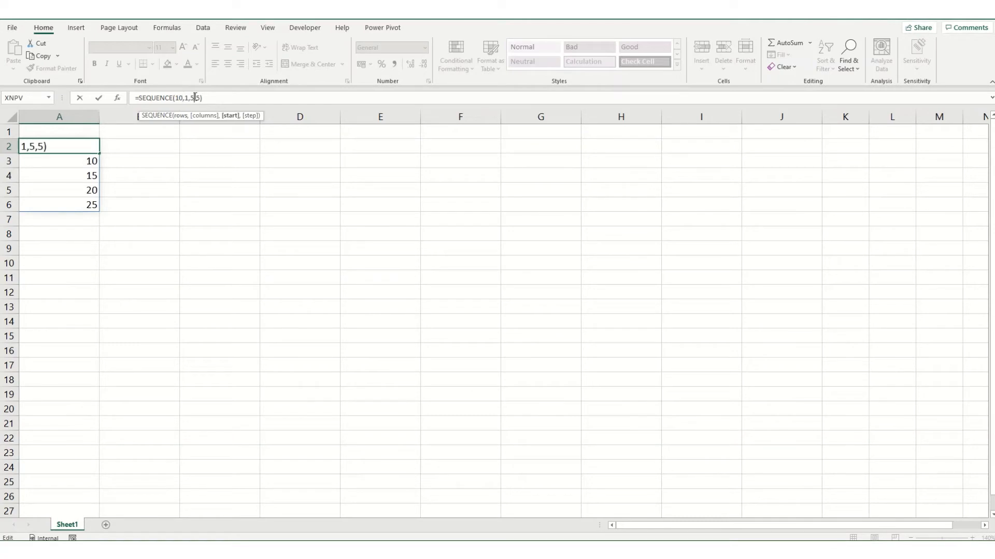
key(BackSpace)
text(10)
click(204, 97)
key(BackSpace)
text(-1)
key(Return)
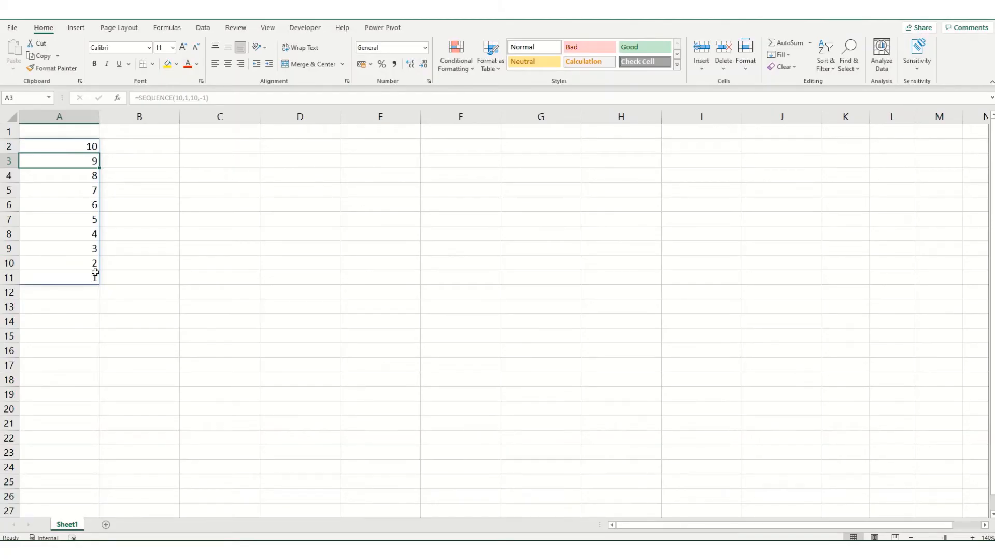
Step: Enter the code ABC-1-X in cell C2
click(202, 148)
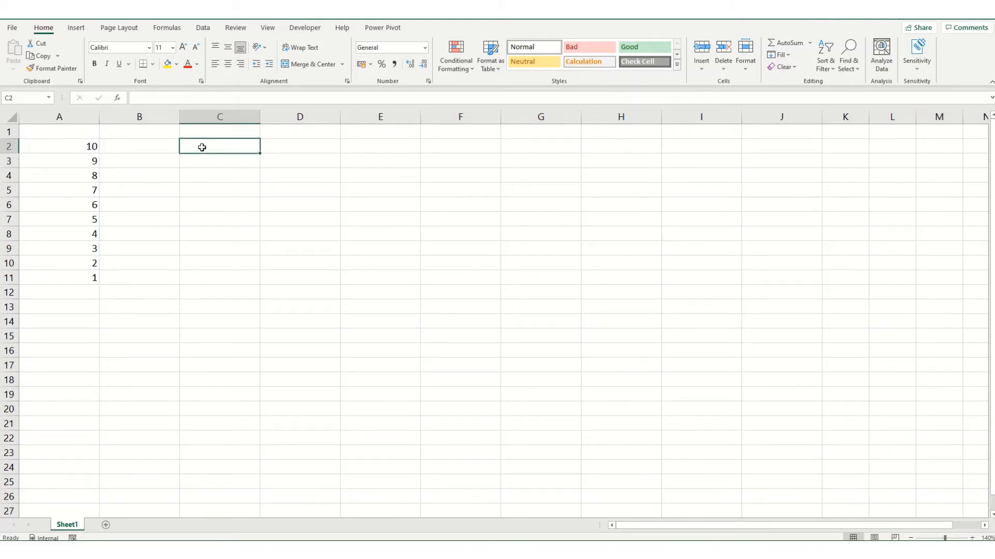
text(ABC-)
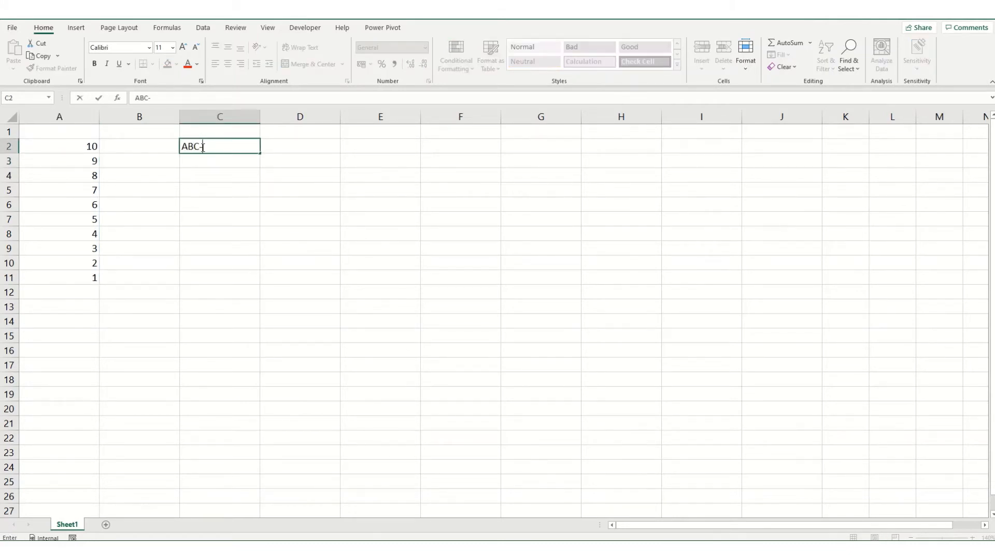
text(1-X)
key(Return)
Step: Try to continue the code series down to C11 using ABC-2-X in C3 as the second value, and clear C3:C11
text(ABC)
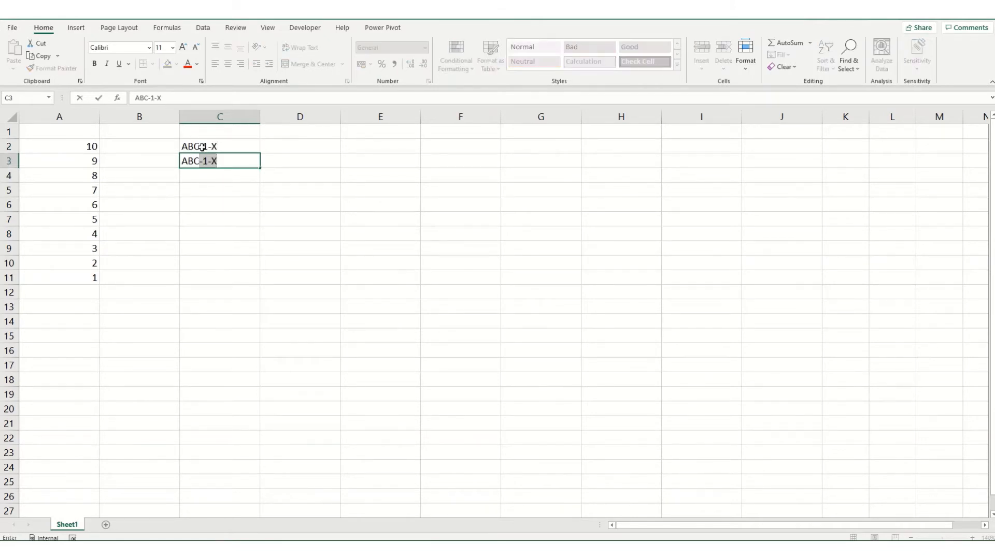
text(-2-X)
key(Return)
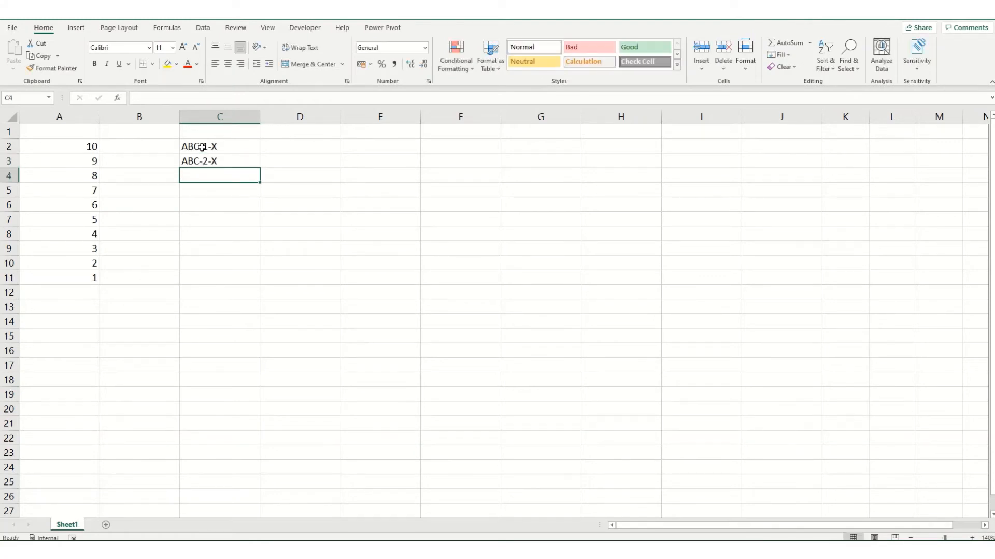
drag(202, 147, 202, 158)
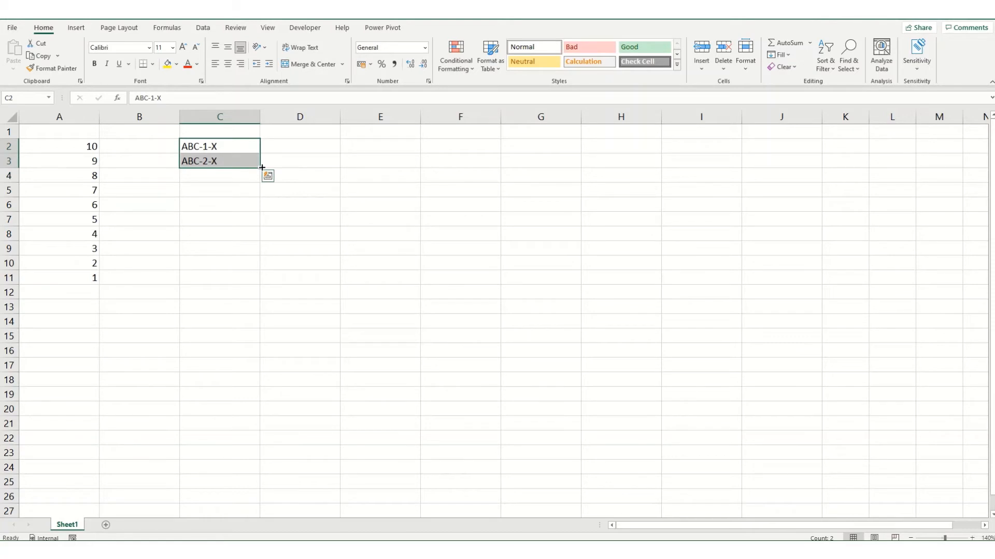
drag(259, 168, 261, 284)
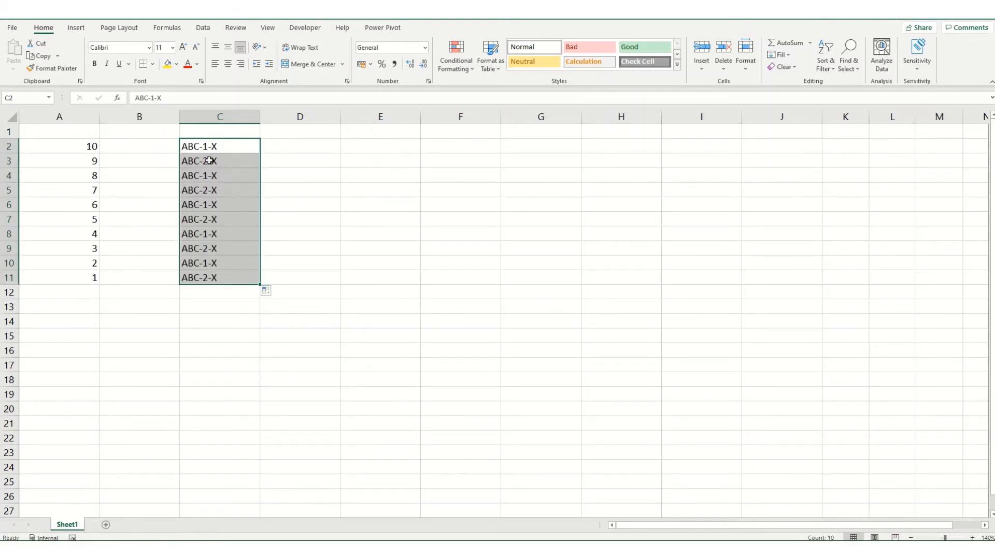
drag(207, 161, 202, 281)
key(Delete)
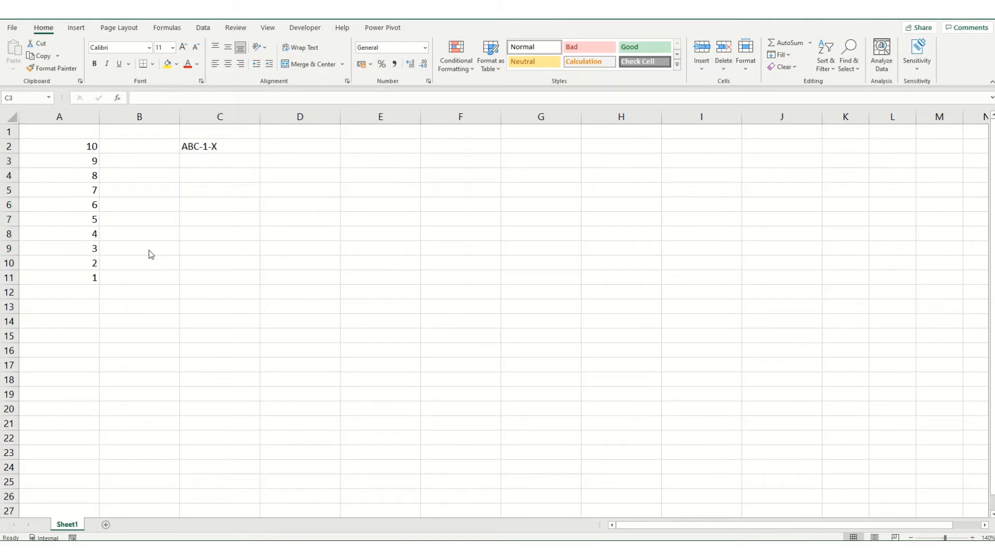
Step: Turn the code in C2 into a formula generating 10 numbered codes, ="ABC-"&SEQUENCE(10)&"-X"
click(196, 146)
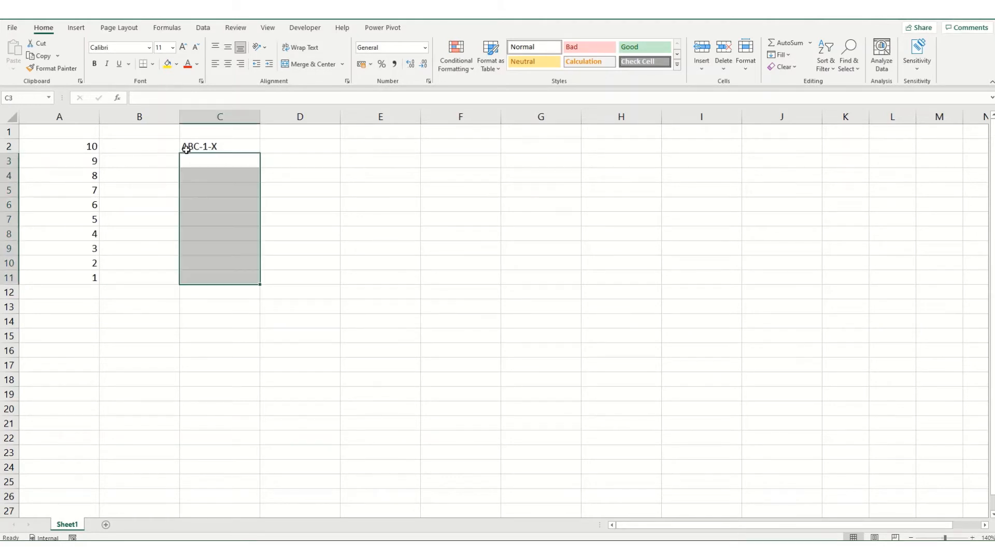
click(132, 98)
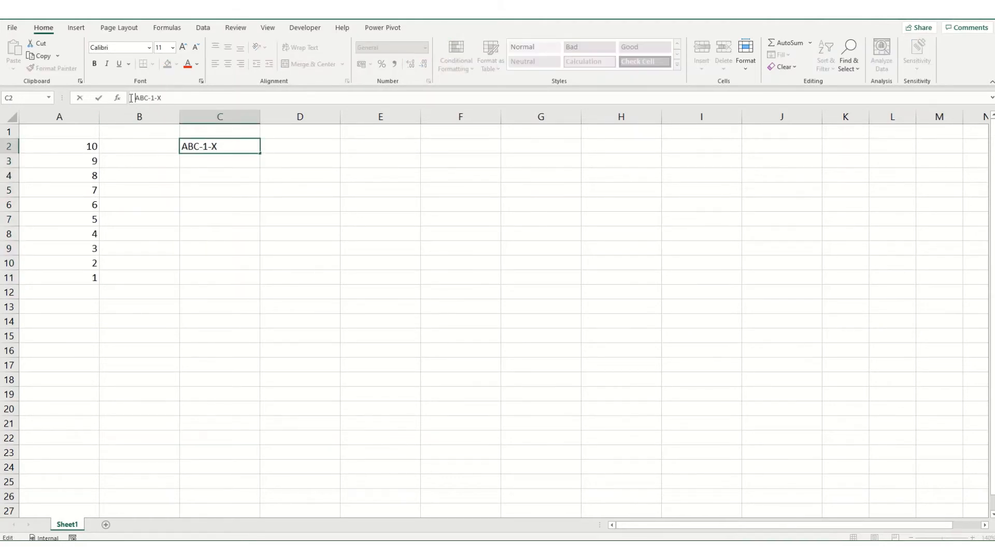
text(="ABC-)
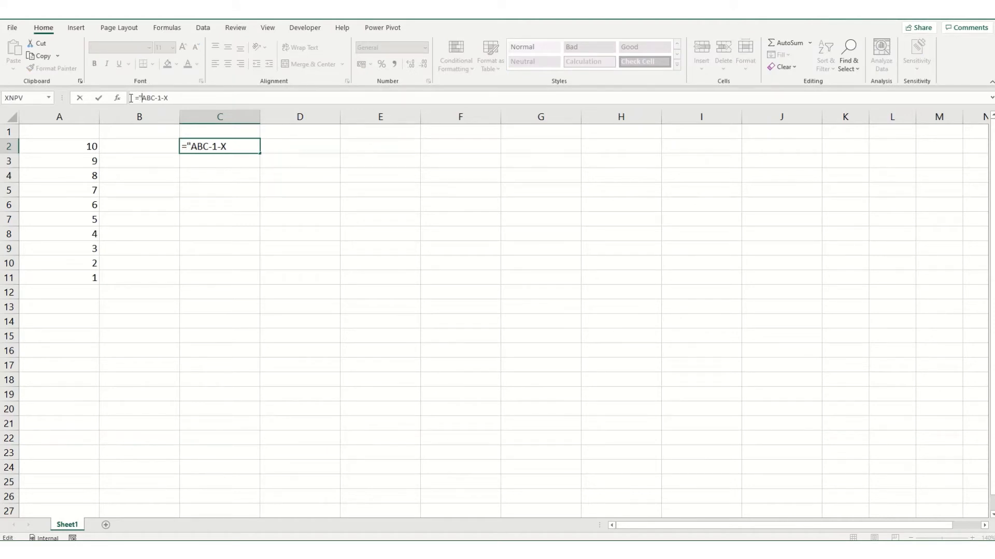
text(")
key(BackSpace)
key(Right)
text("&SEQUENCE(1)
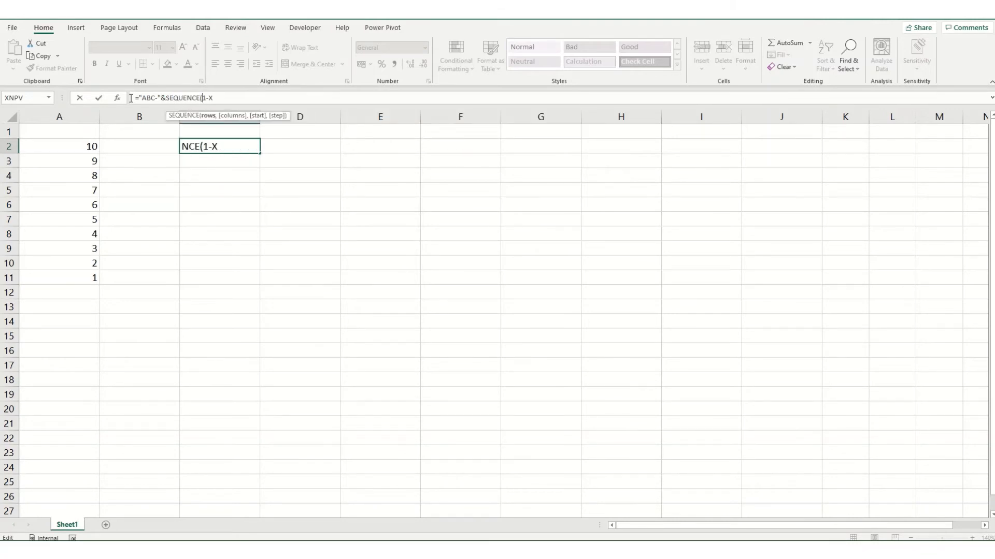
text(0)
text())
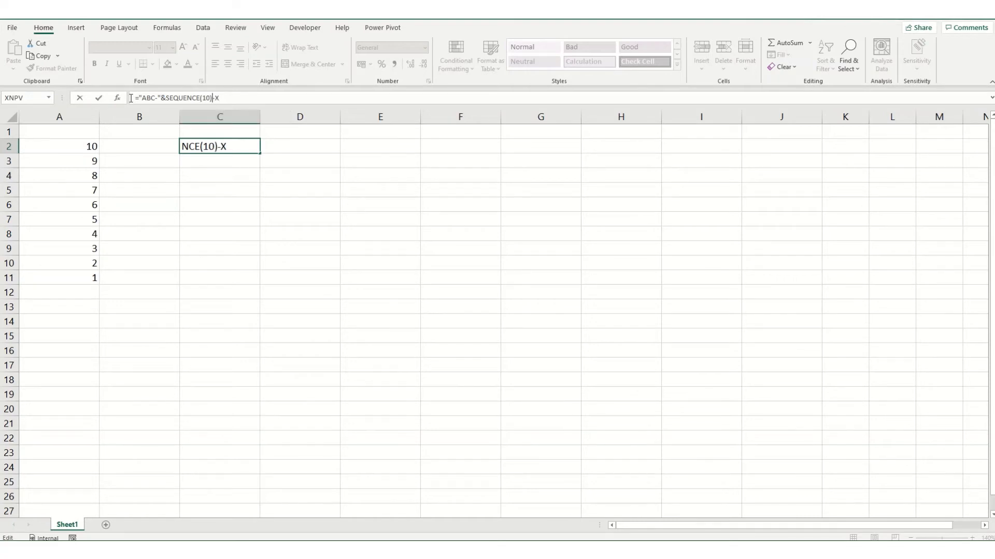
text(&"-X")
key(Return)
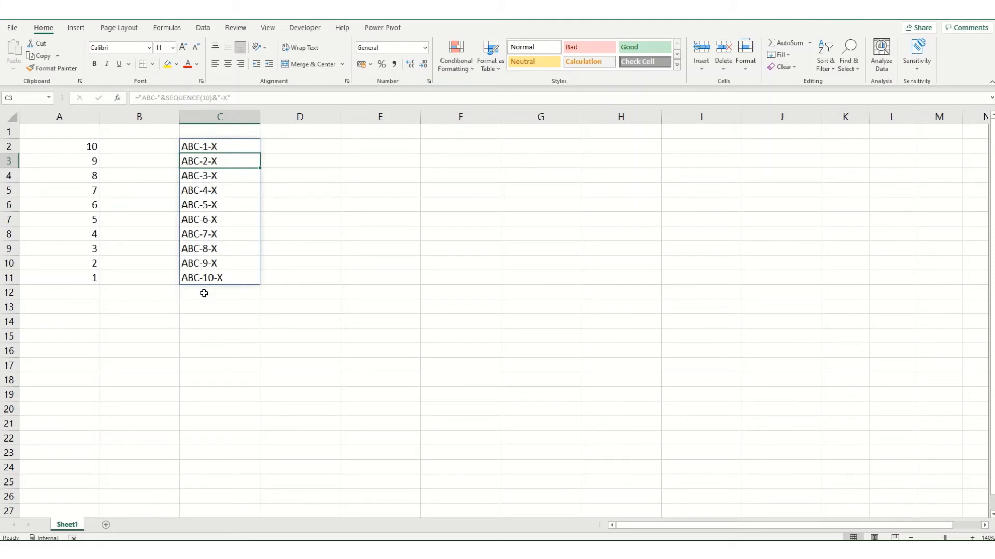
Step: Extend the SEQUENCE part of the C2 formula to 1 column, start 1001 and step 1000, SEQUENCE(10,1,1001,1000)
click(205, 145)
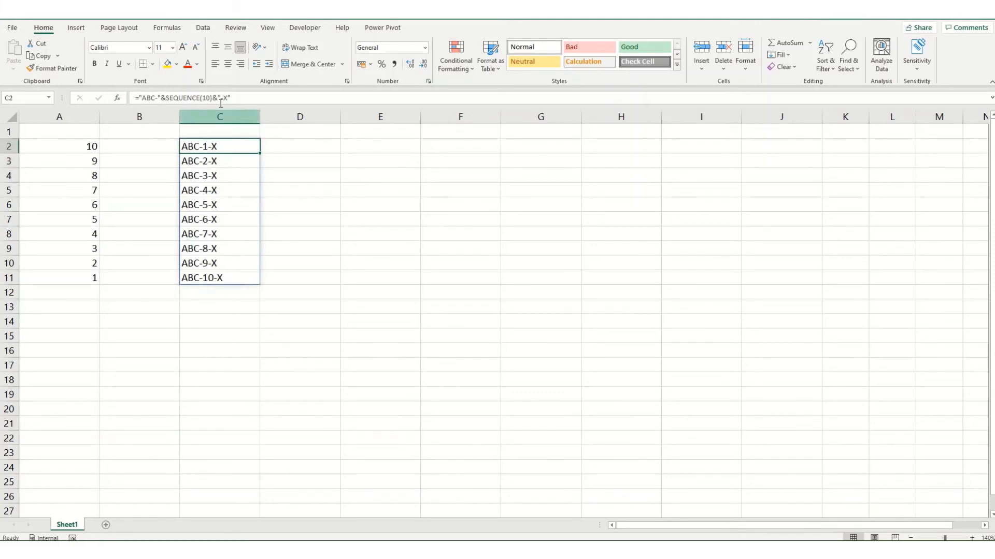
click(210, 98)
text(,)
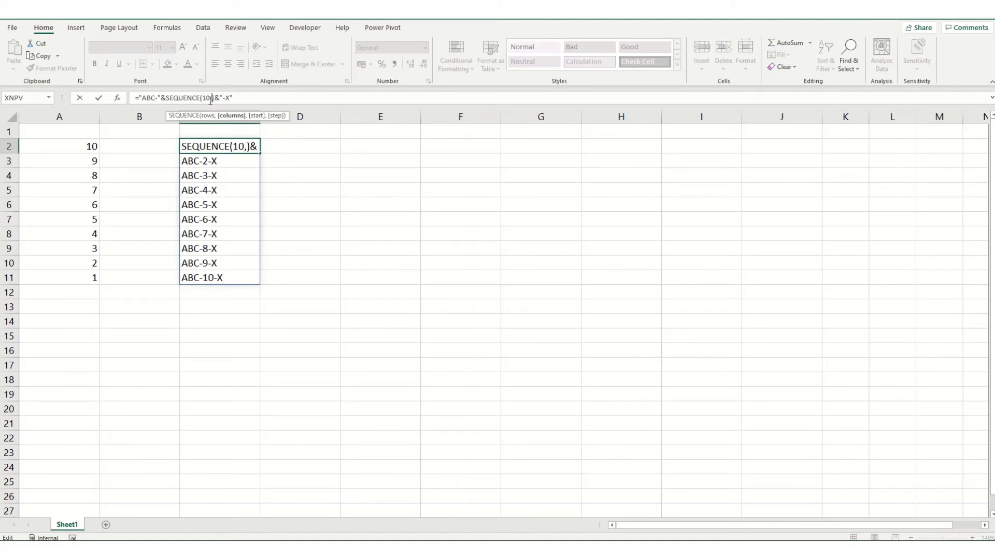
text(1,1001)
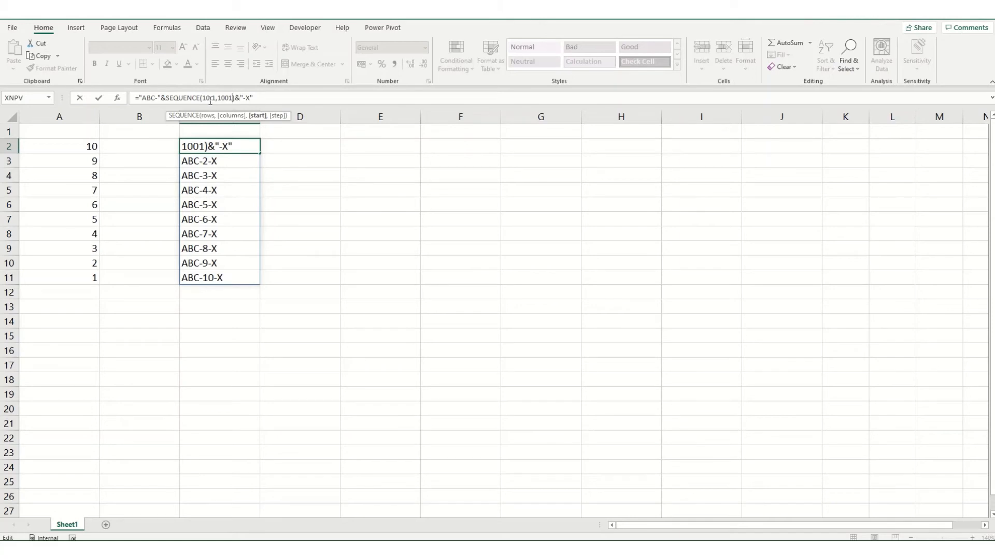
text(1)
text(,1000)
key(Return)
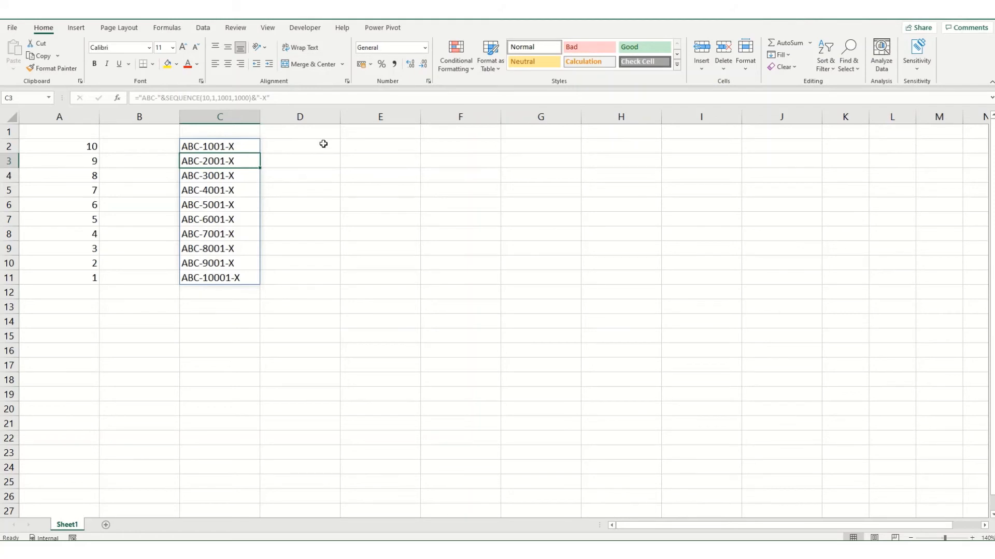
Step: Enter a formula in cell B13 that lists 10 consecutive November 2021 dates, =DATE(2021,11,SEQUENCE(10))
click(353, 148)
click(116, 311)
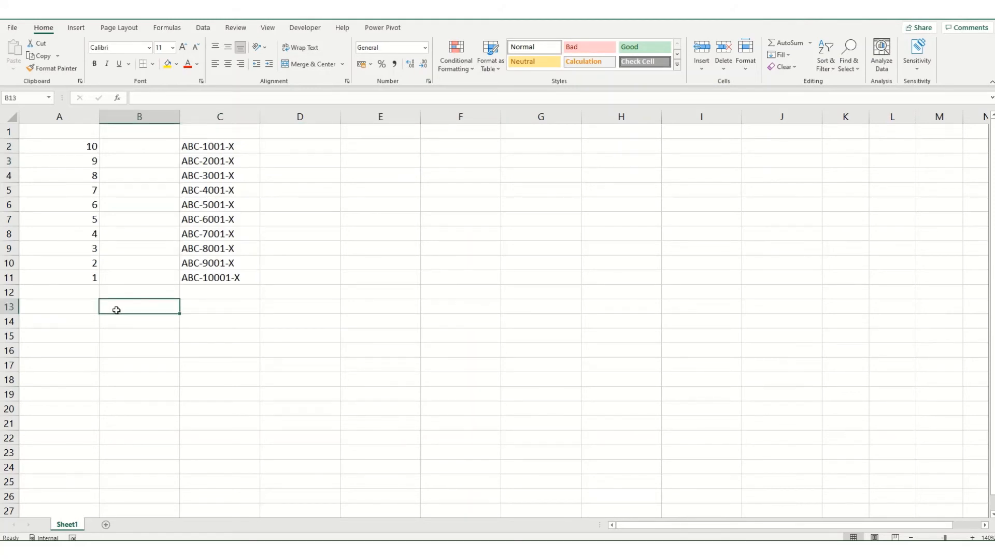
text(=)
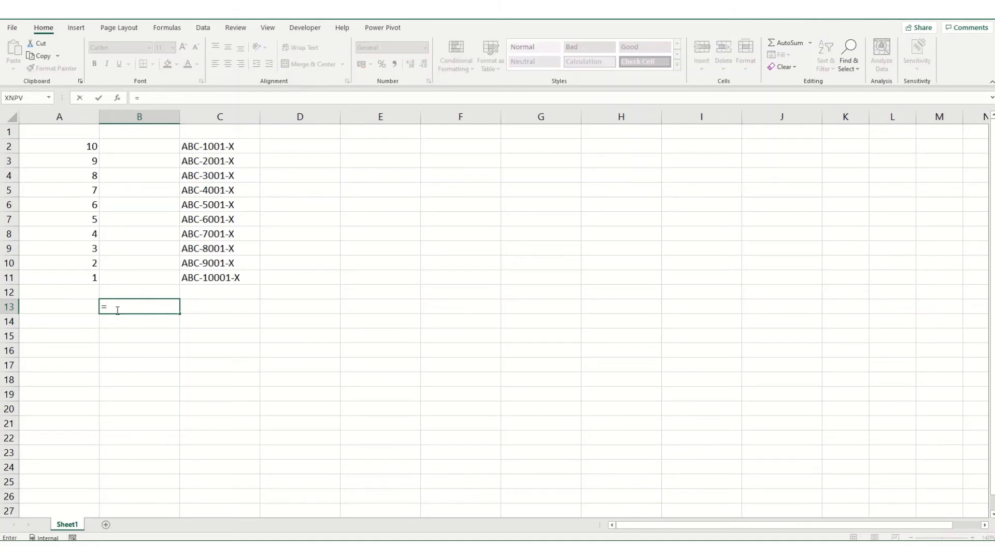
text(DATE()
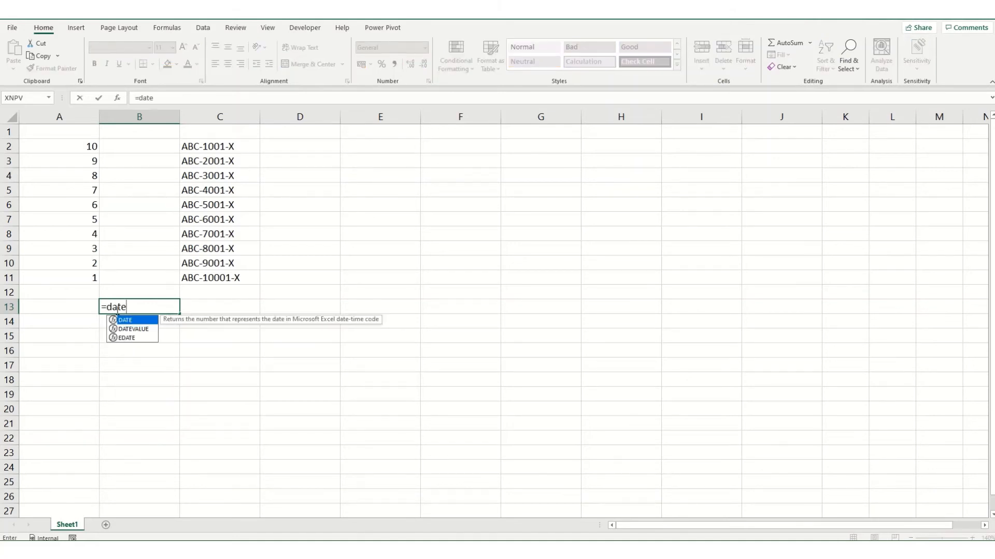
text(2021)
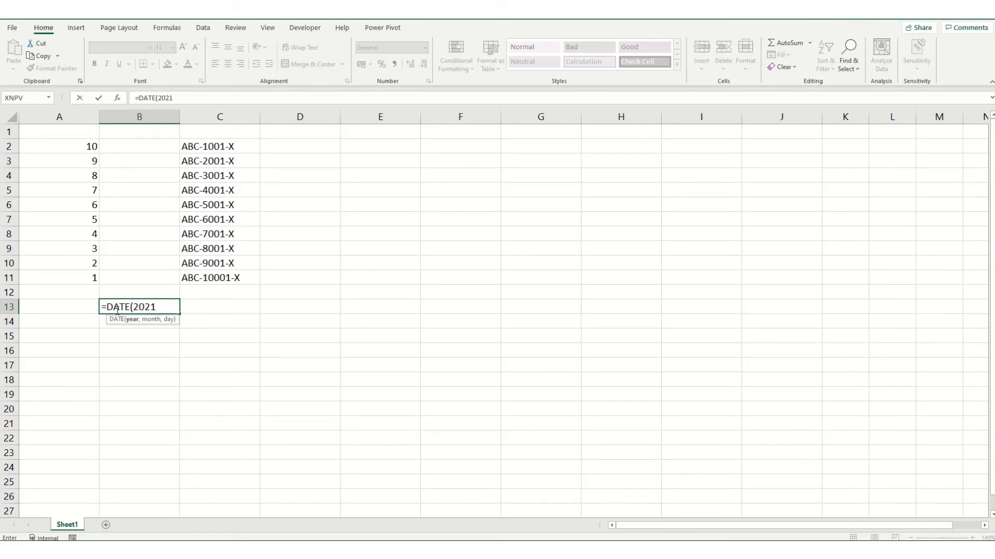
text(,11,sequ)
key(Tab)
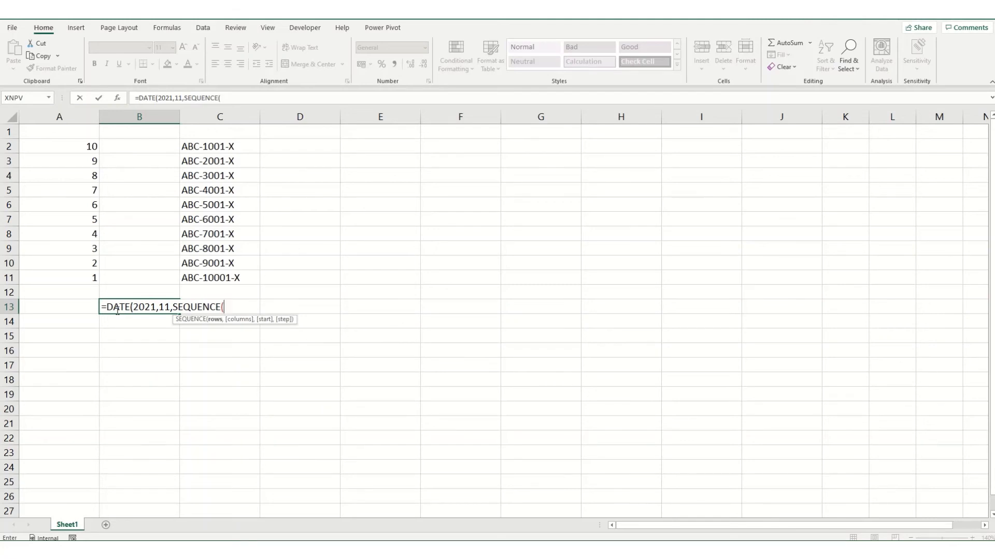
text(10))
key(Return)
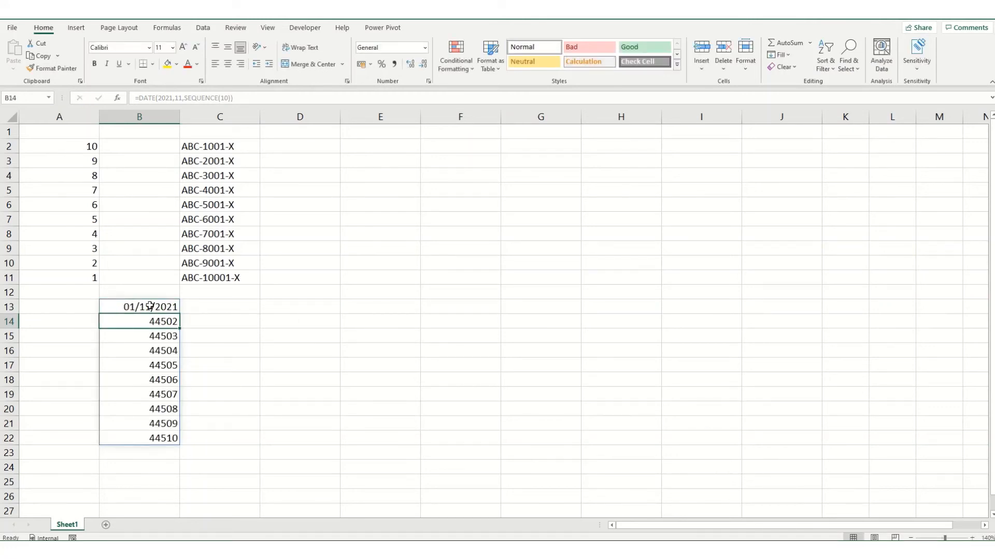
Step: Try the Short Date format on the spilled dates in B13:B22, and undo the formatting
drag(150, 310, 151, 438)
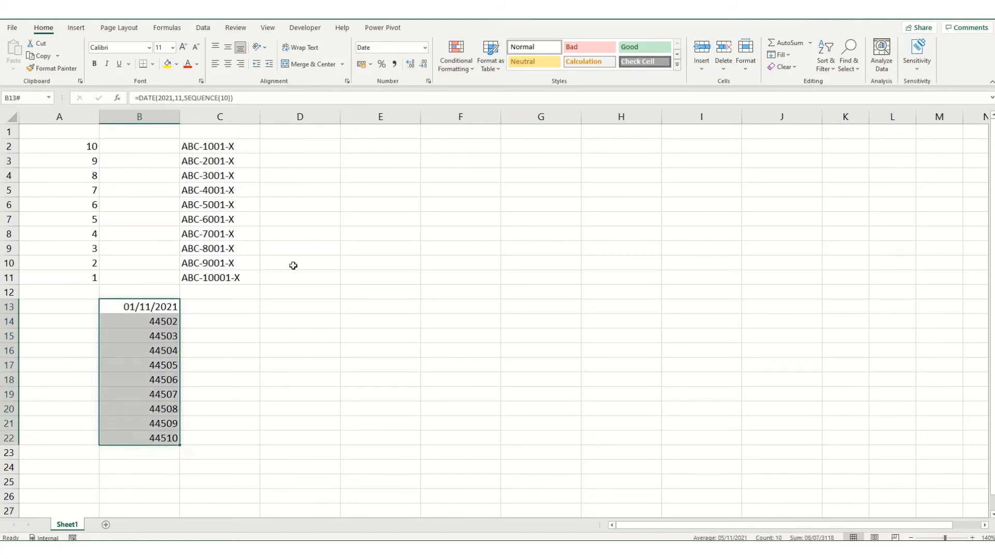
click(424, 47)
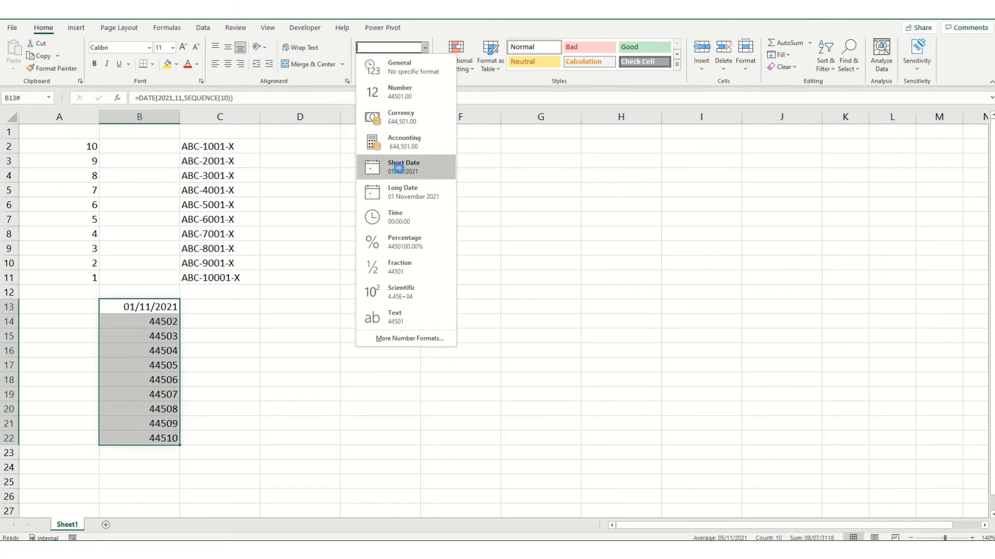
click(403, 167)
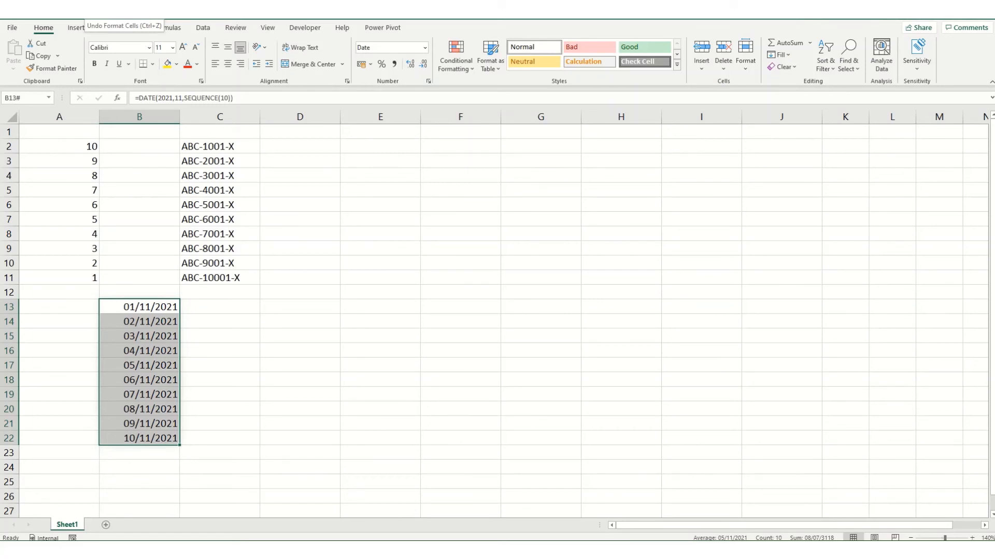
click(84, 10)
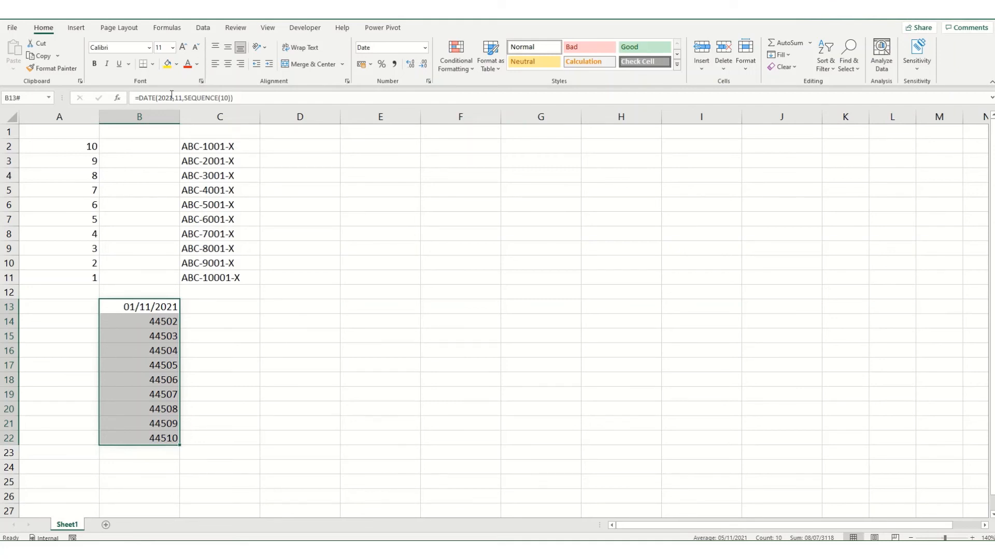
Step: Change the SEQUENCE part of the B13 date formula to 5 rows and 7 columns, SEQUENCE(5,7)
click(229, 98)
text(,7)
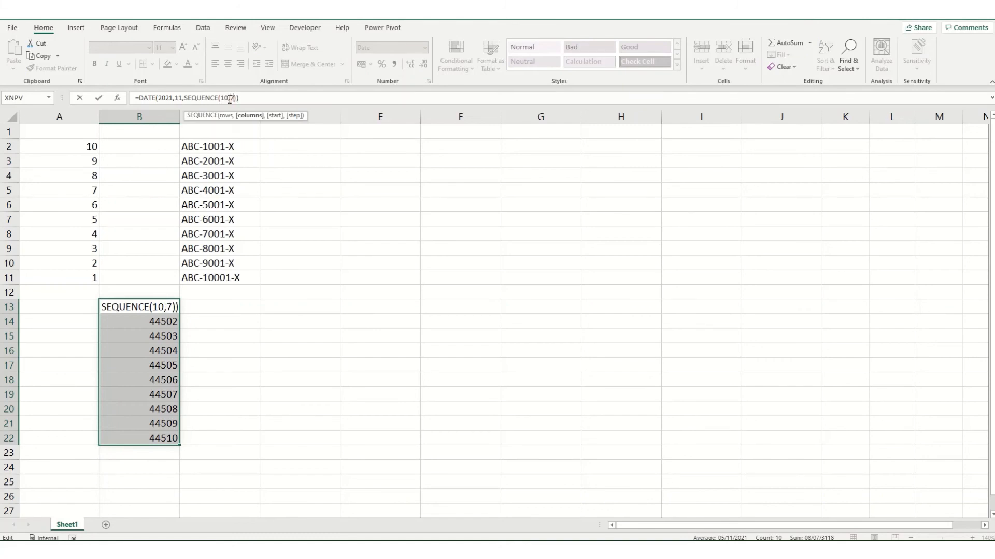
click(230, 98)
key(BackSpace)
key(BackSpace)
text(5)
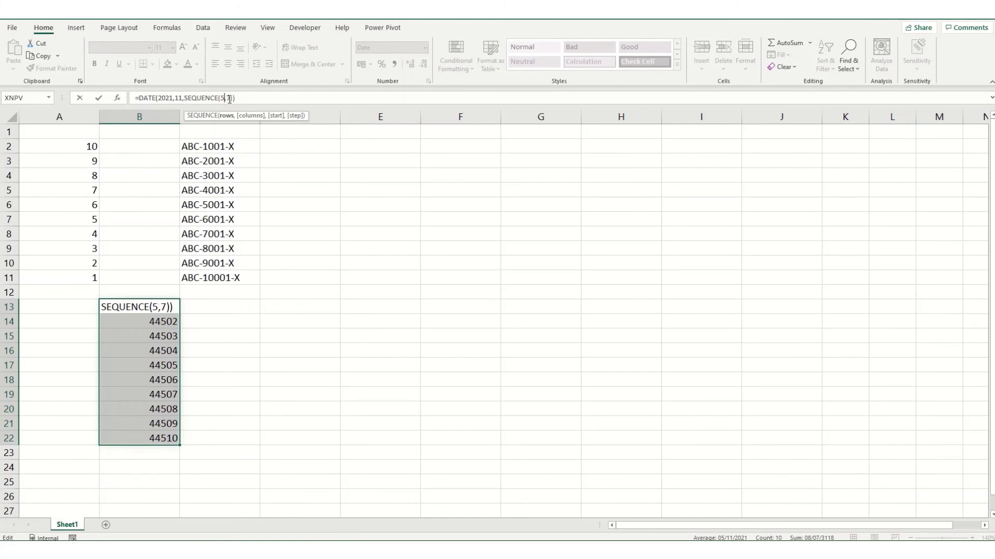
key(Return)
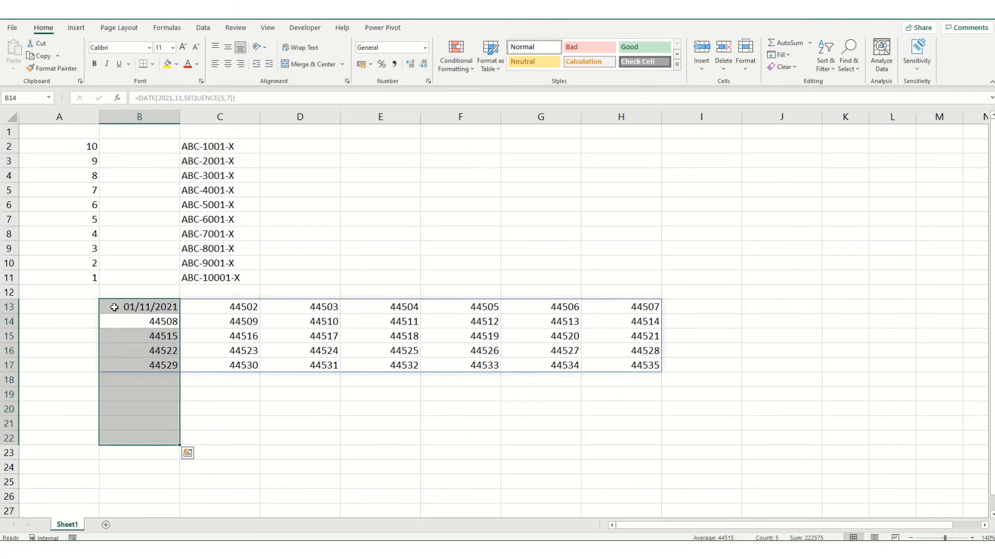
Step: Wrap the B13 date formula in a TEXT function with the format "dd/mm/yyyy", accepting the suggested formula correction
drag(114, 310, 644, 366)
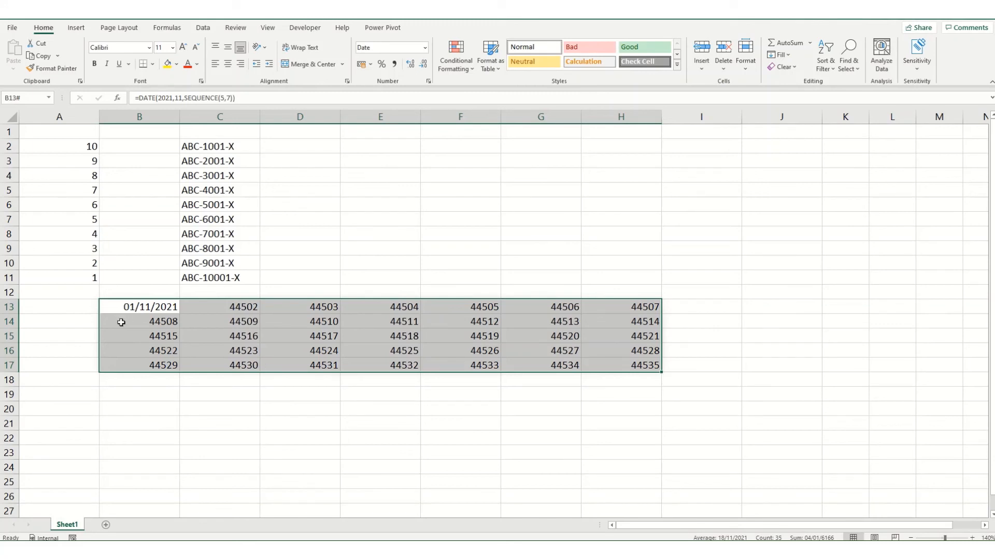
click(137, 97)
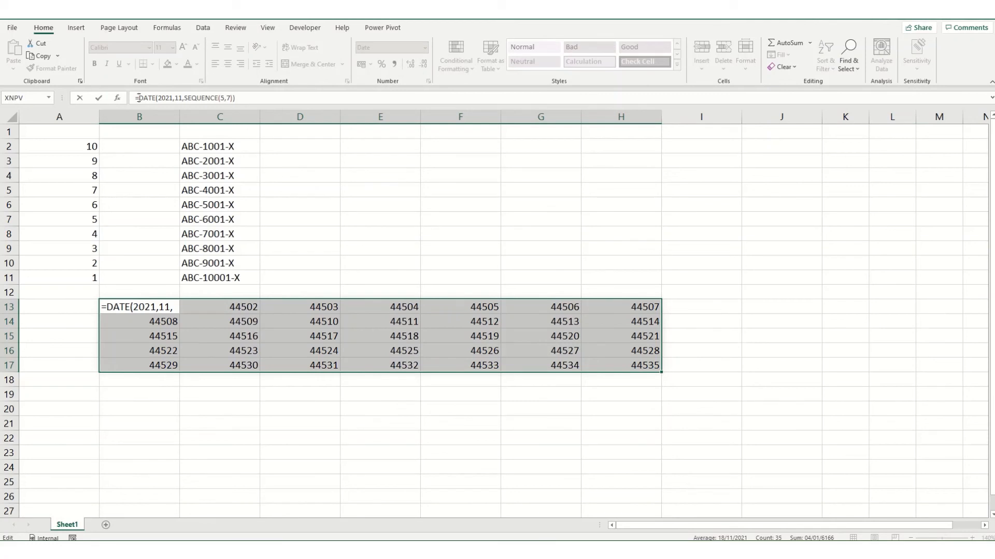
text(TEXT()
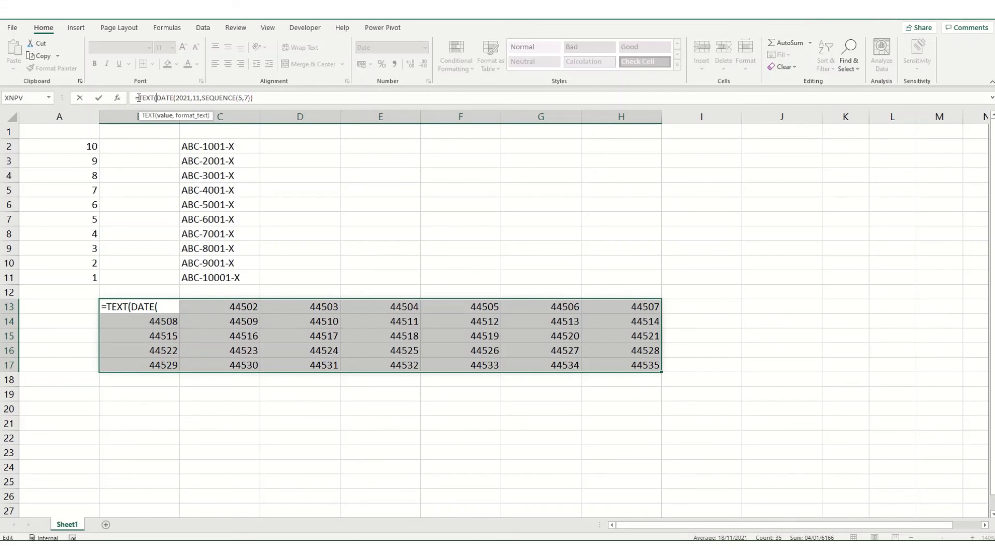
key(End)
text(,")
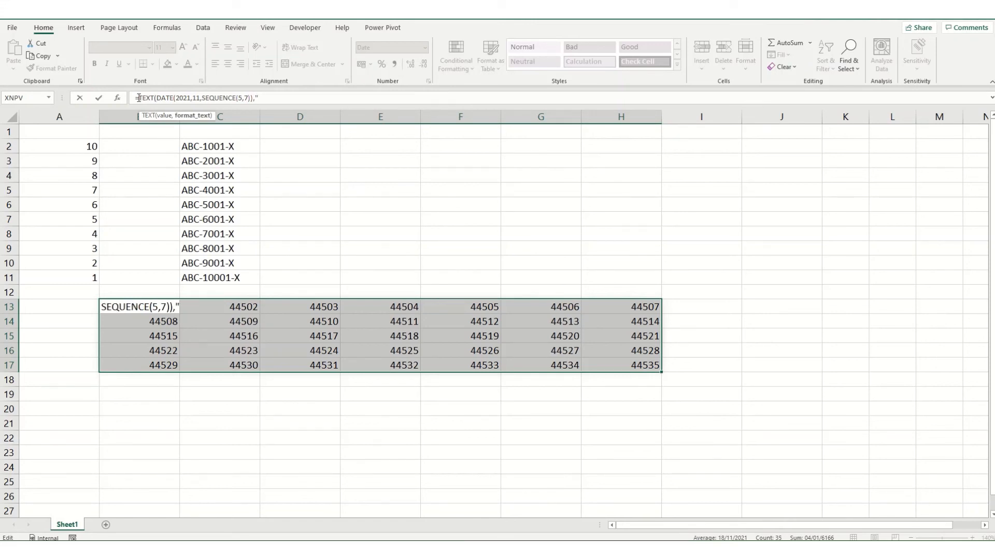
text(dd)
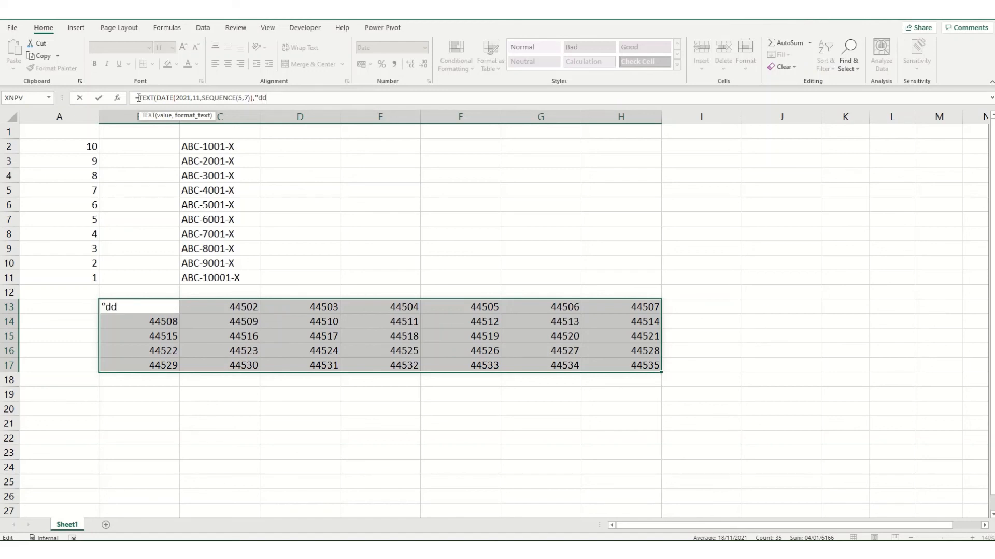
text(/mm/yyyy")
key(Return)
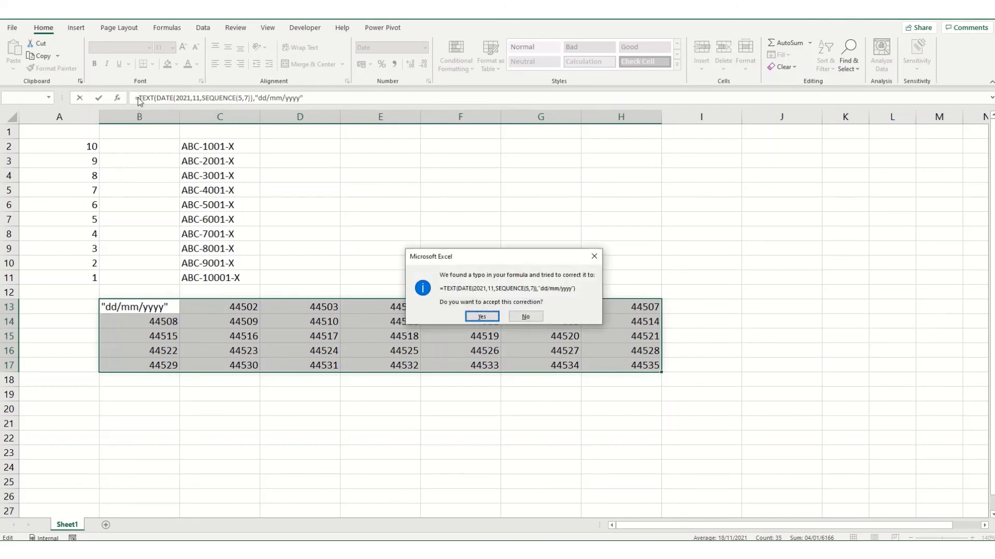
key(Return)
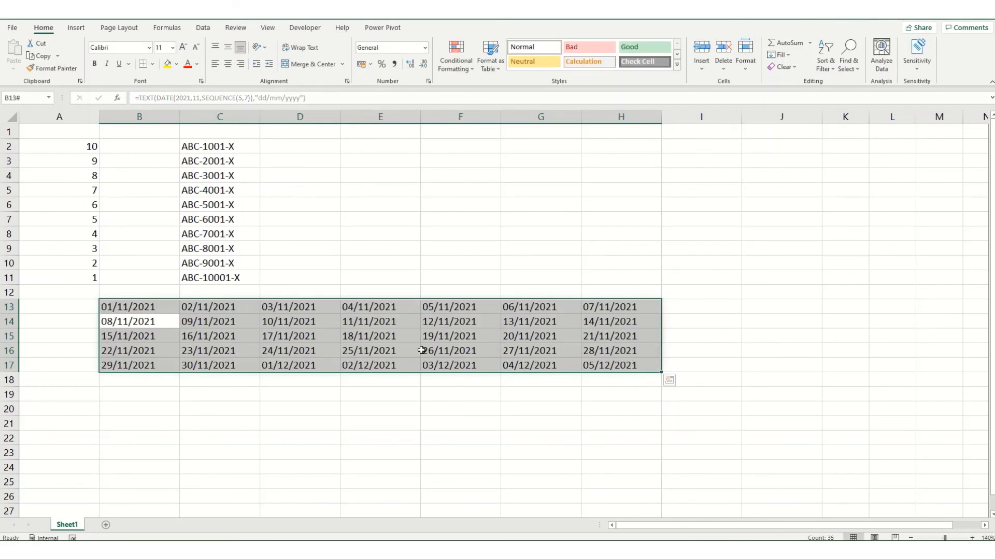
Step: Change the TEXT format in the B13 formula to "dd/mmm/yyyy"
click(283, 99)
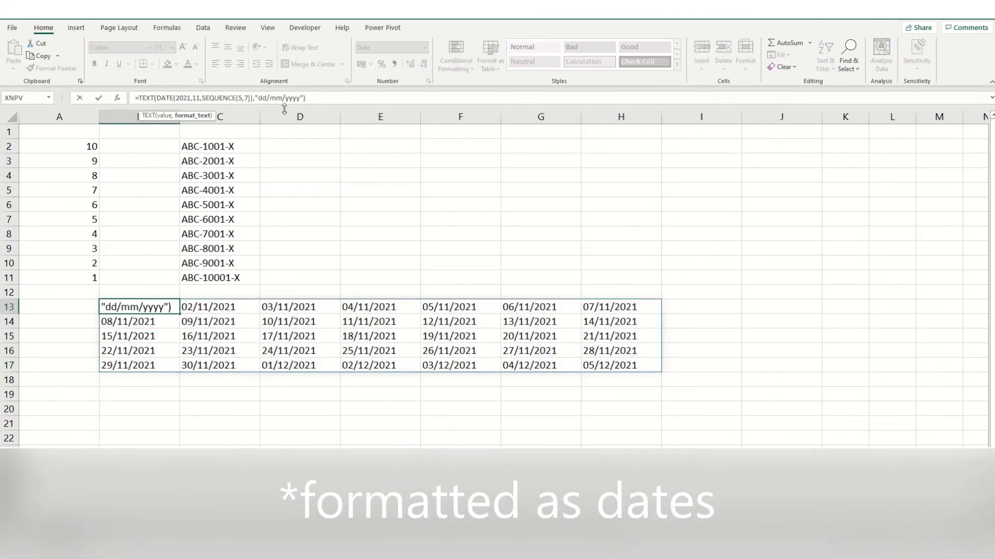
text(m)
key(Return)
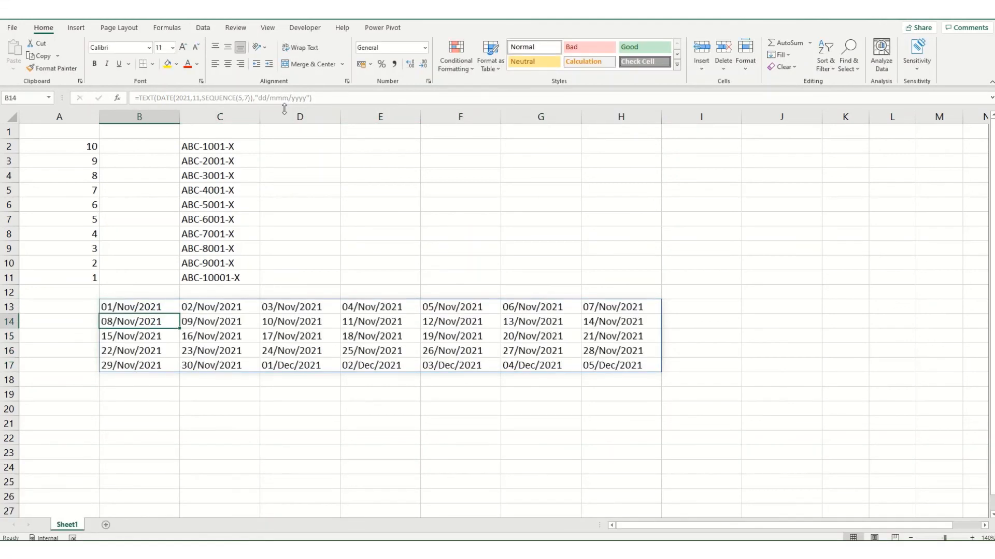